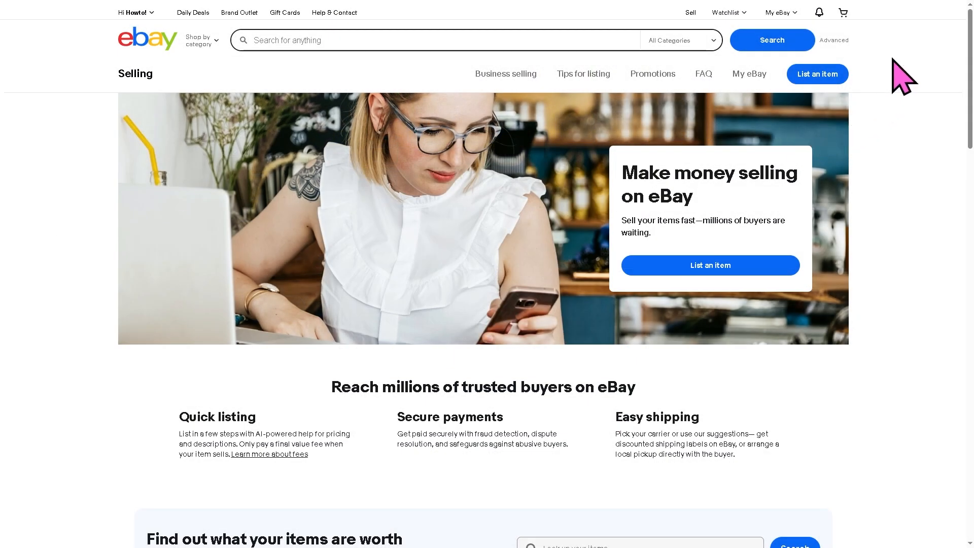
Start a new listing and search for product matches using the suggested term "e-books and digital media"
click(823, 81)
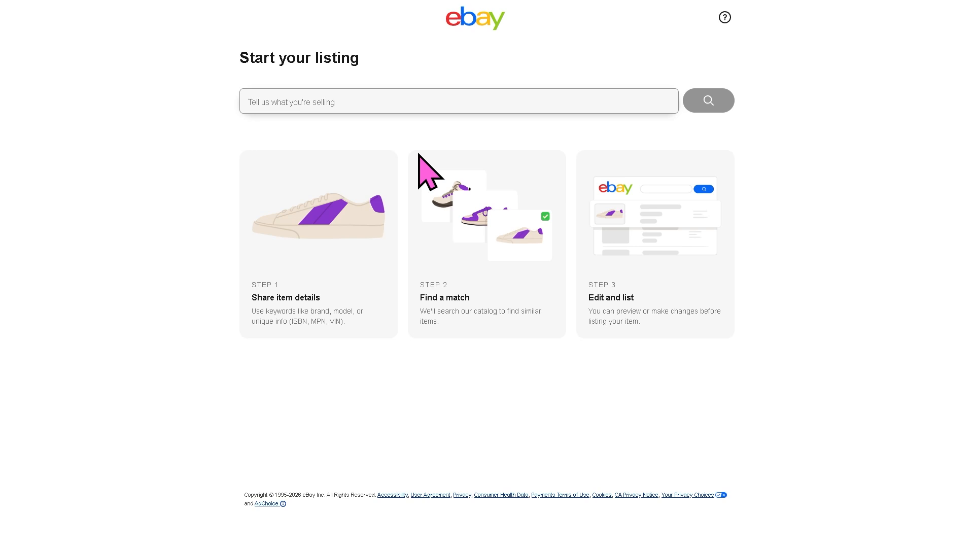
click(464, 105)
text(Ebook)
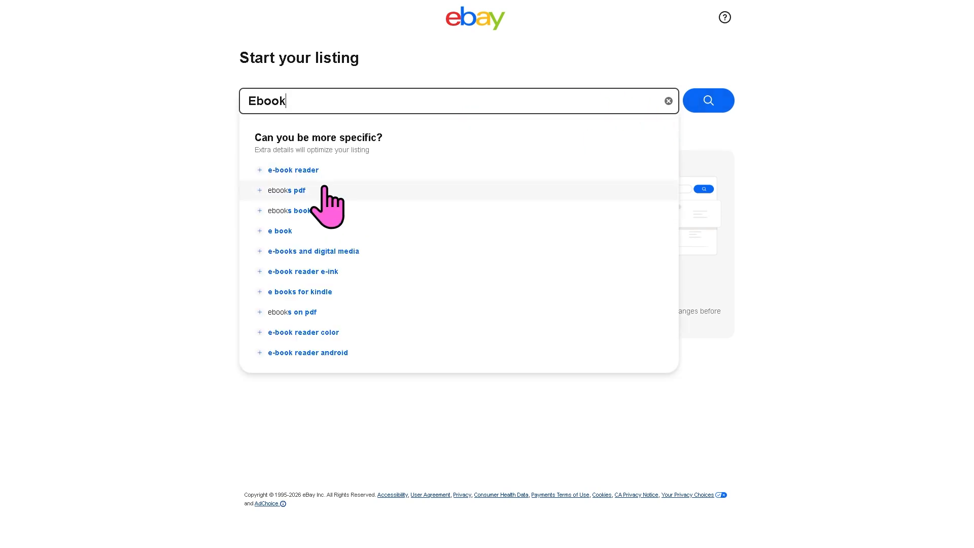
click(335, 256)
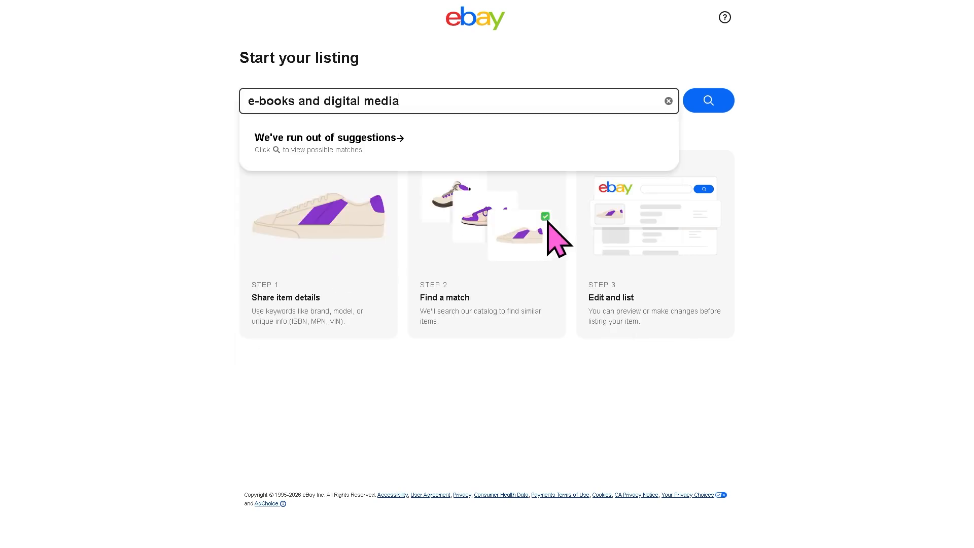
click(719, 104)
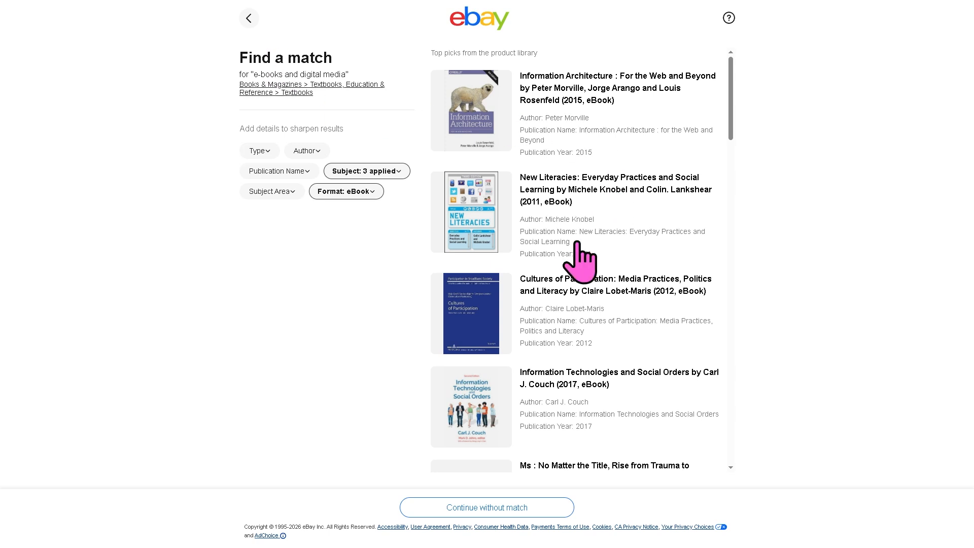
Choose the "Information Architecture: For the Web and Beyond" 2015 eBook match, set its condition to Acceptable and continue to the listing
click(557, 101)
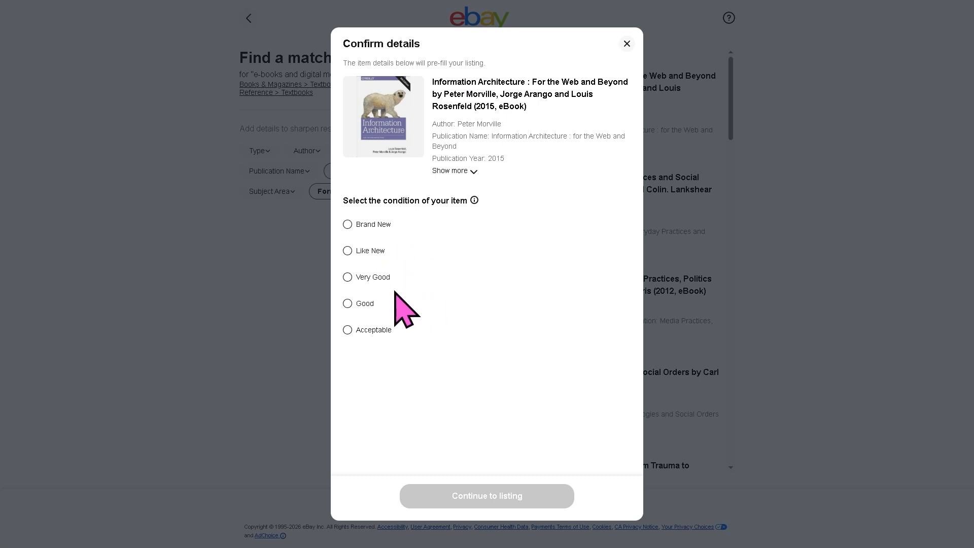
click(348, 331)
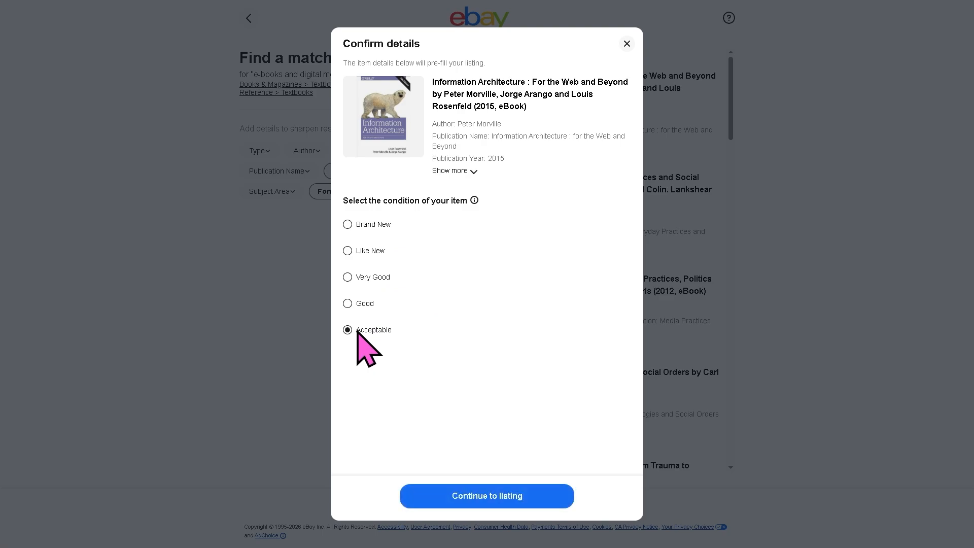
click(524, 499)
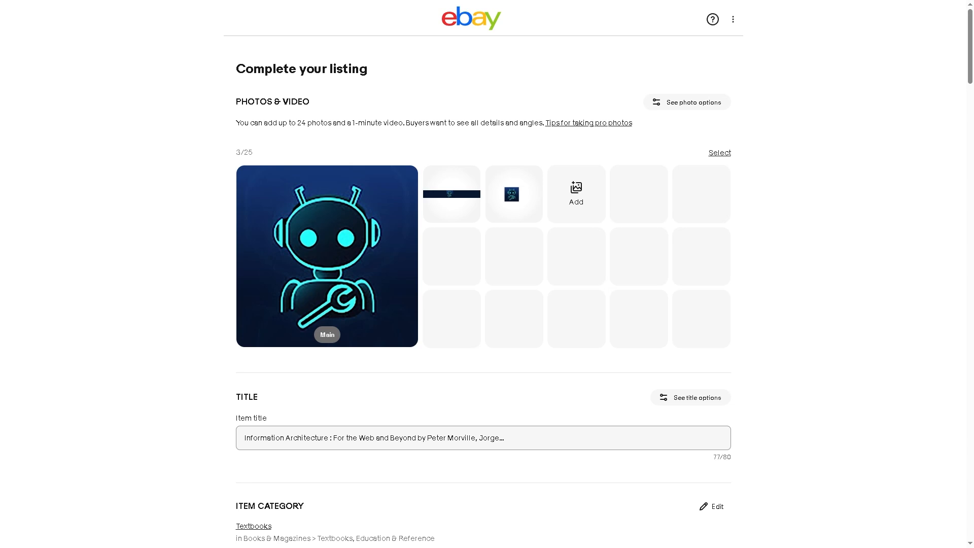
Replace the item title with "How To Sell Digital Products on eBay - List Digital Items"
click(410, 439)
key(ctrl+a)
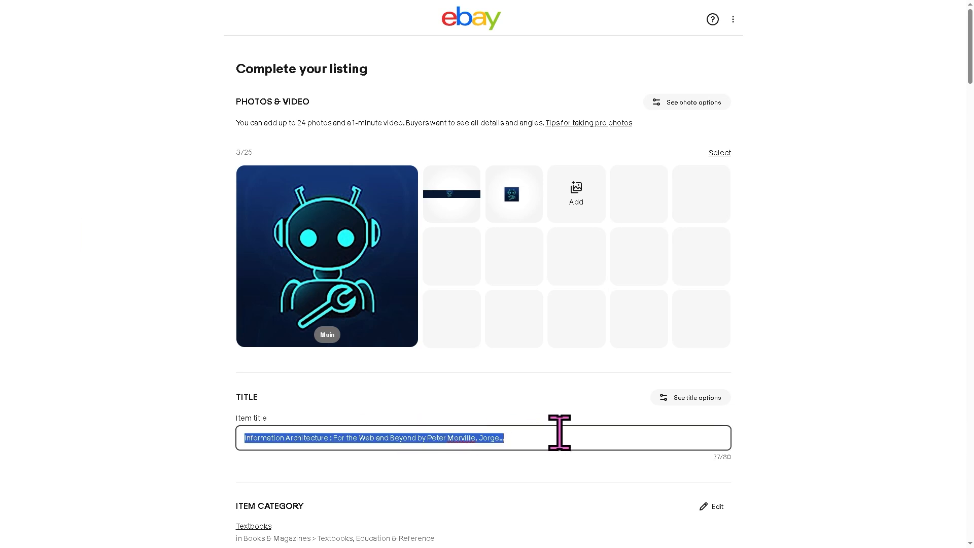
text(How To Sell Digital Products on eBay - List Digital Items)
Change the listing's first category to Everything Else > Every Other Thing
scroll(832, 400, down, 1)
scroll(835, 402, down, 2)
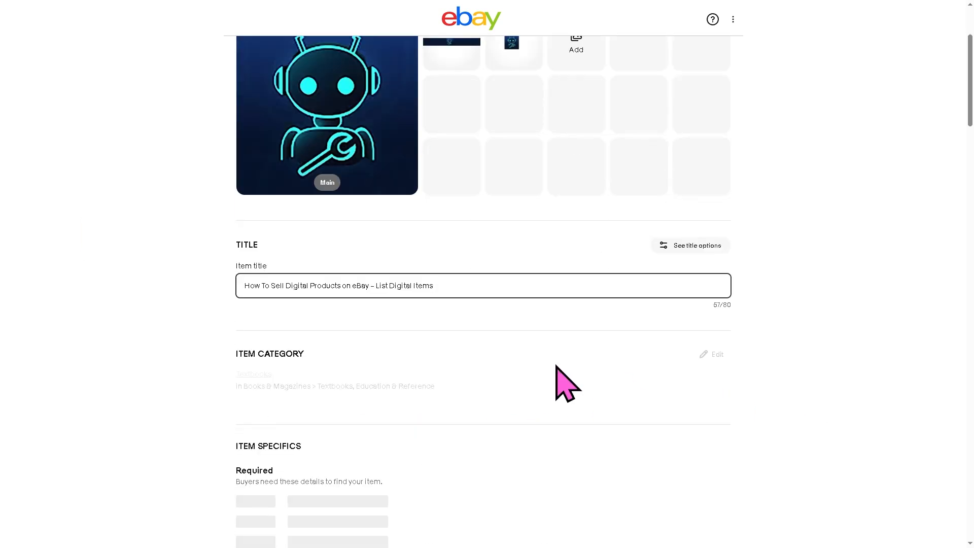
scroll(563, 393, down, 2)
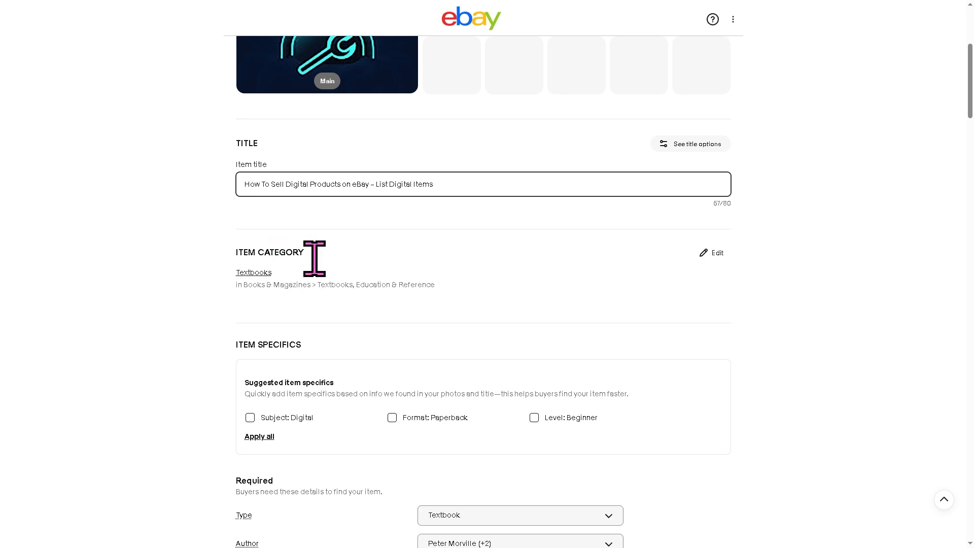
click(709, 255)
click(709, 254)
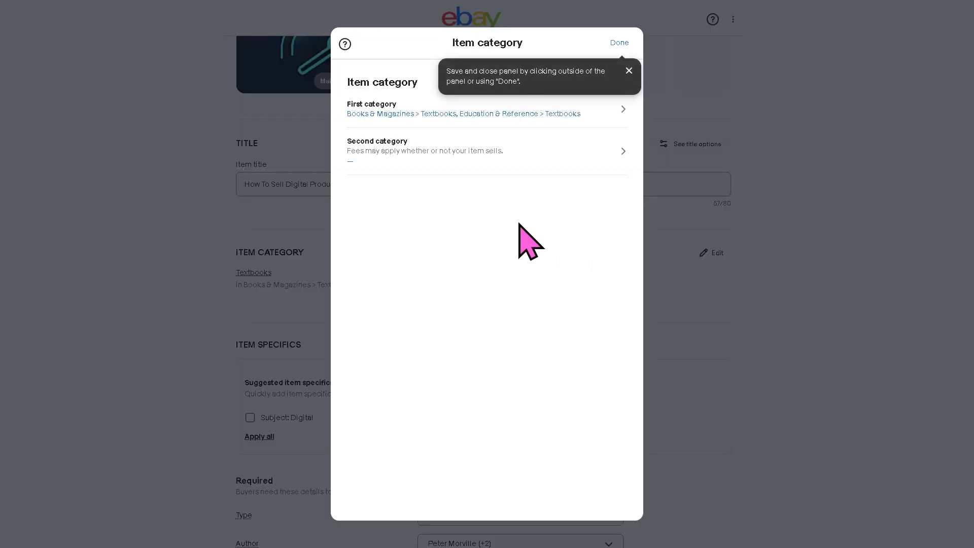
click(623, 115)
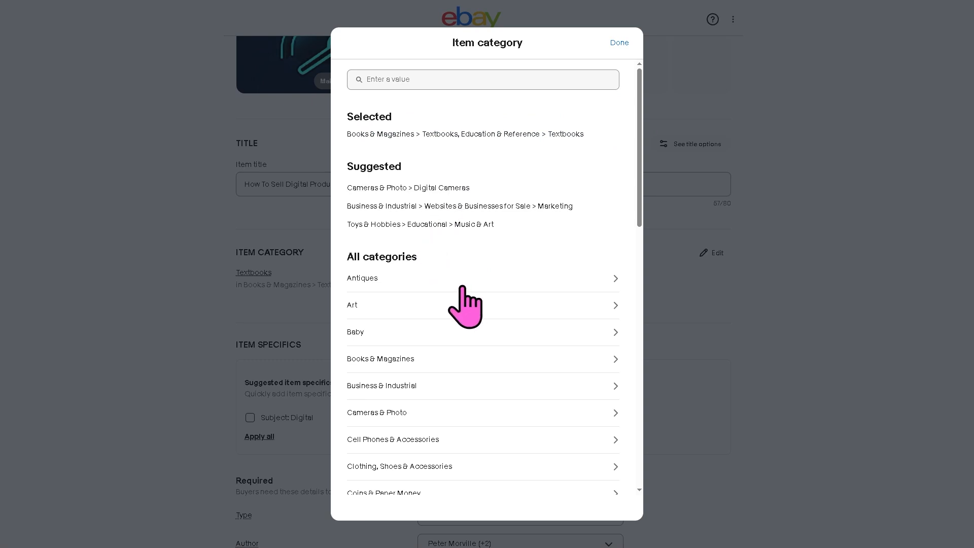
scroll(409, 163, down, 2)
scroll(496, 403, down, 3)
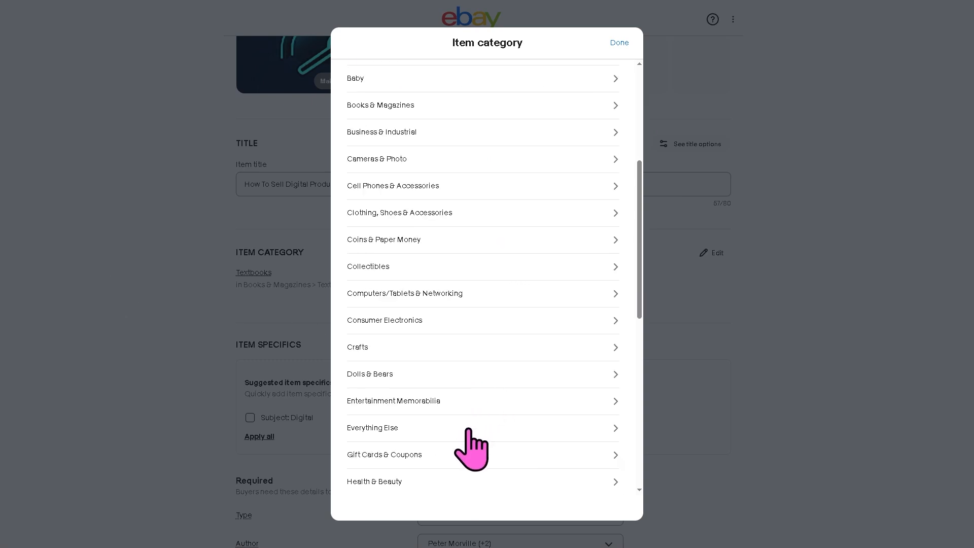
click(401, 429)
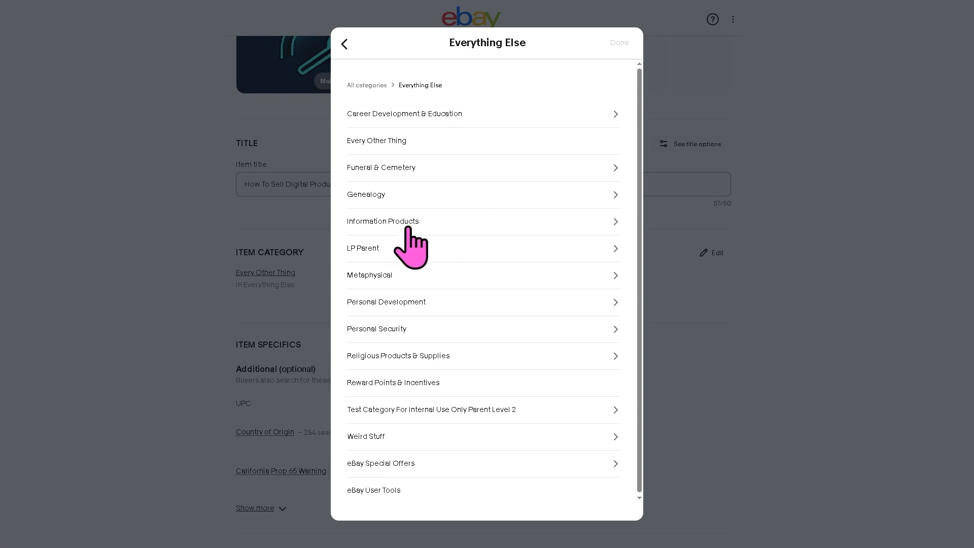
Set the second category to Everything Else > Information Products > How-To Guides > Self Help and save the categories
click(430, 224)
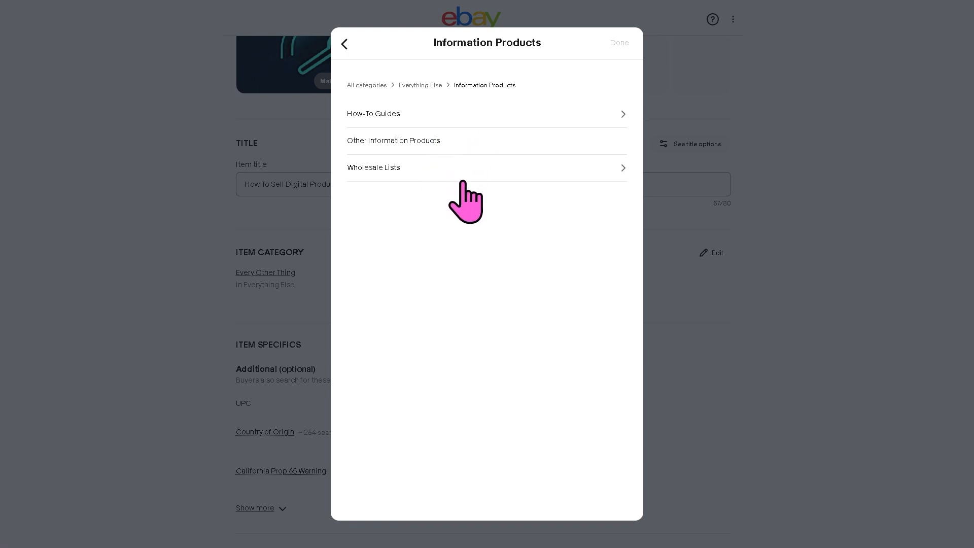
click(464, 116)
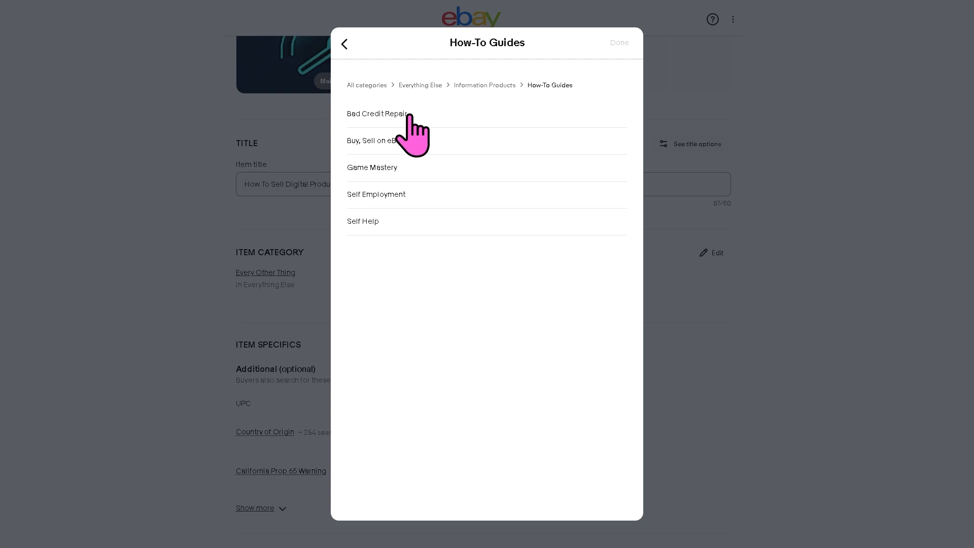
click(384, 221)
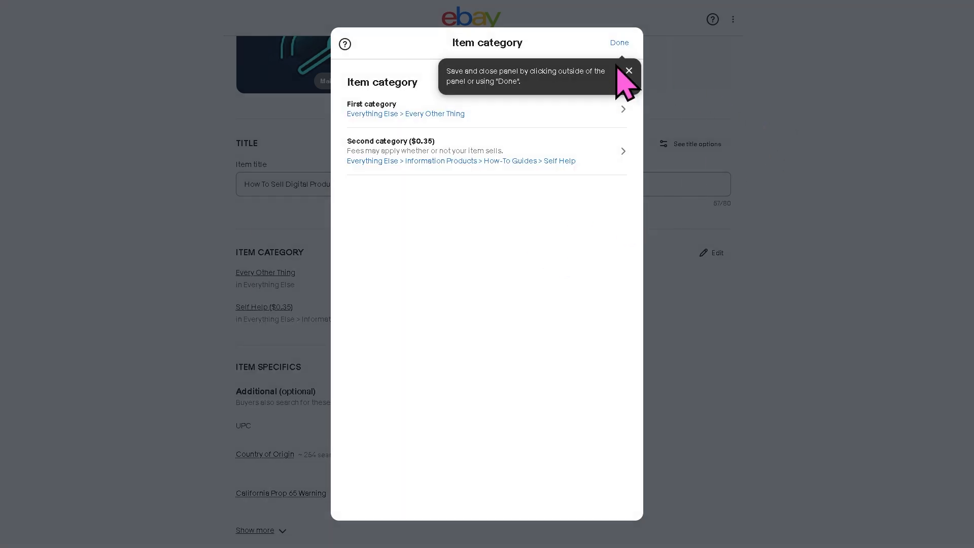
click(619, 43)
Set the Country of Origin in the item specifics to United States
scroll(457, 328, down, 1)
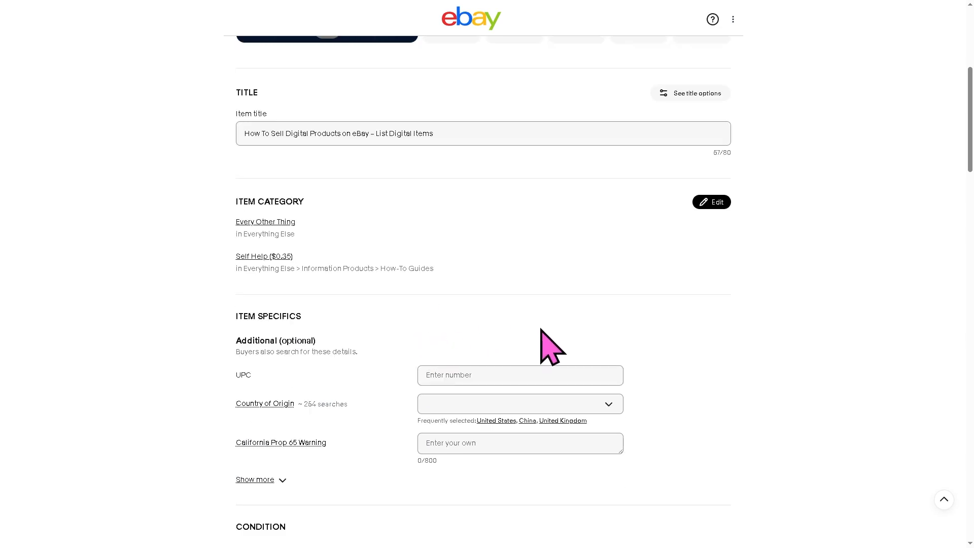
scroll(552, 350, down, 1)
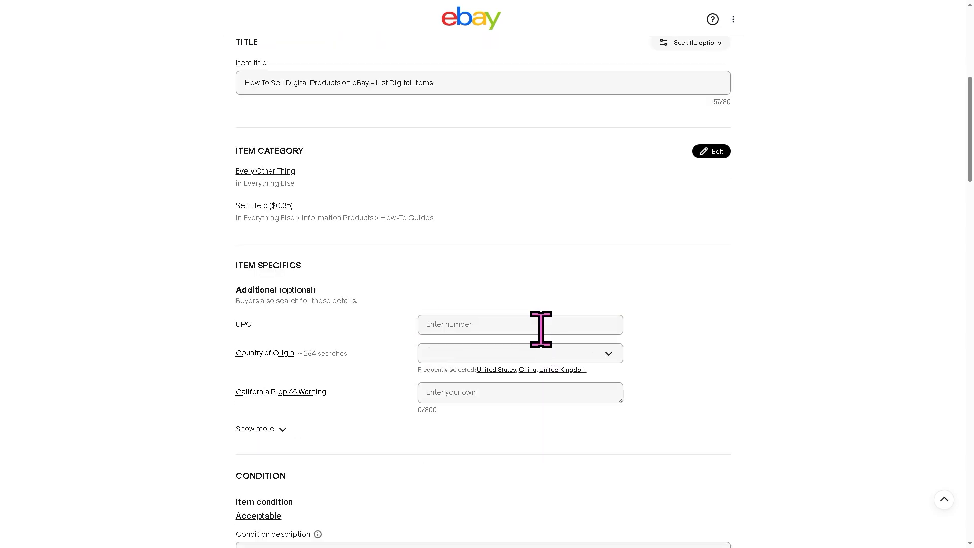
click(609, 355)
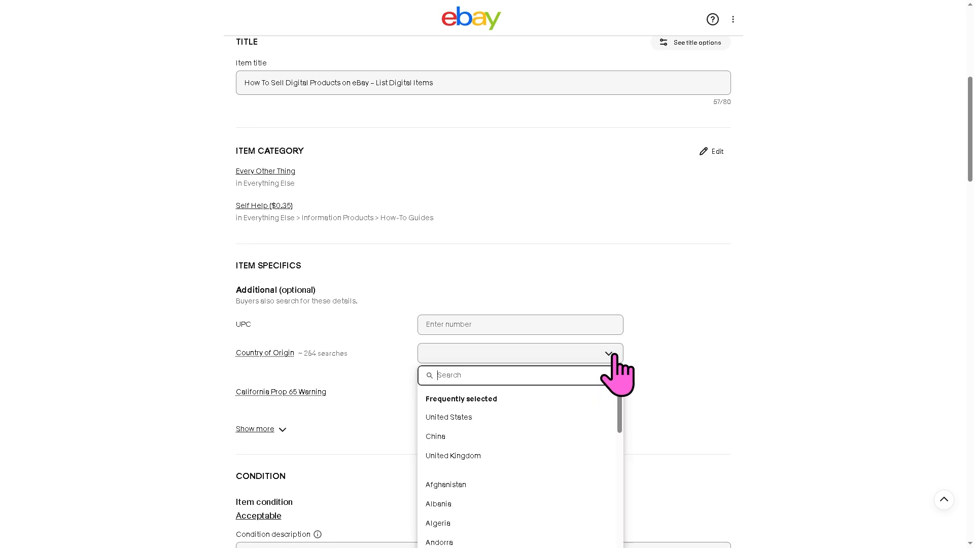
click(474, 418)
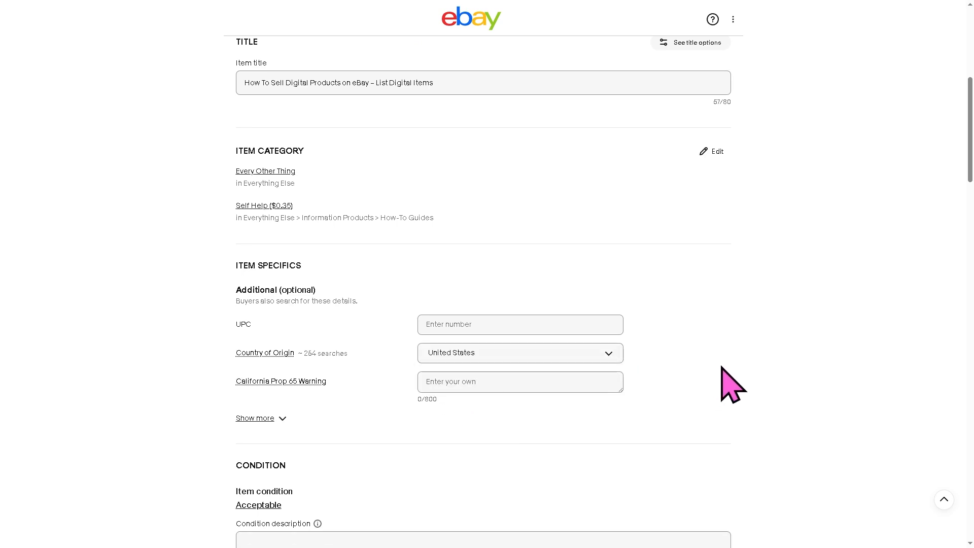
Enter "How To Sell Digital Products on eBay – List Digital Items" as both the condition description and the item description
scroll(733, 384, down, 3)
click(410, 391)
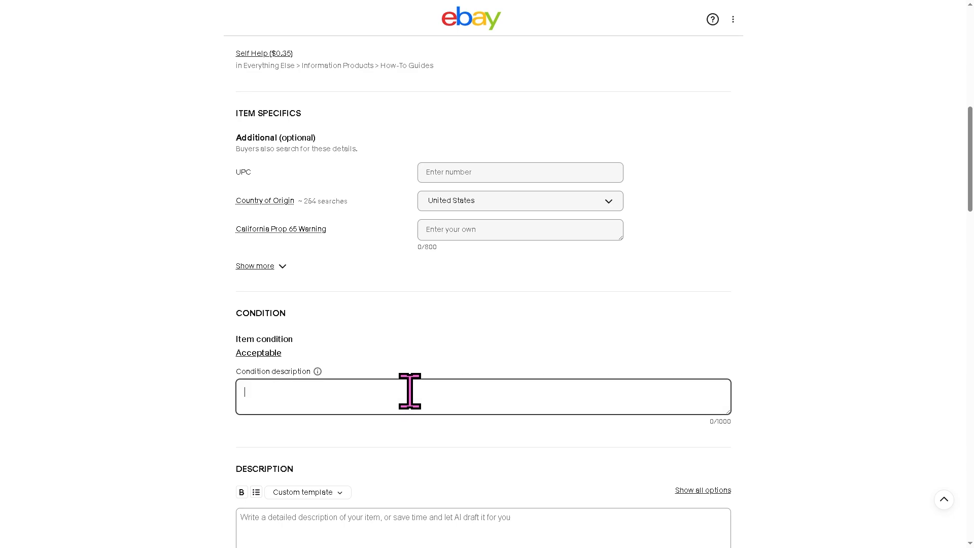
text(How To Sell Digital Products on eBay – List Digital Items)
scroll(791, 386, down, 3)
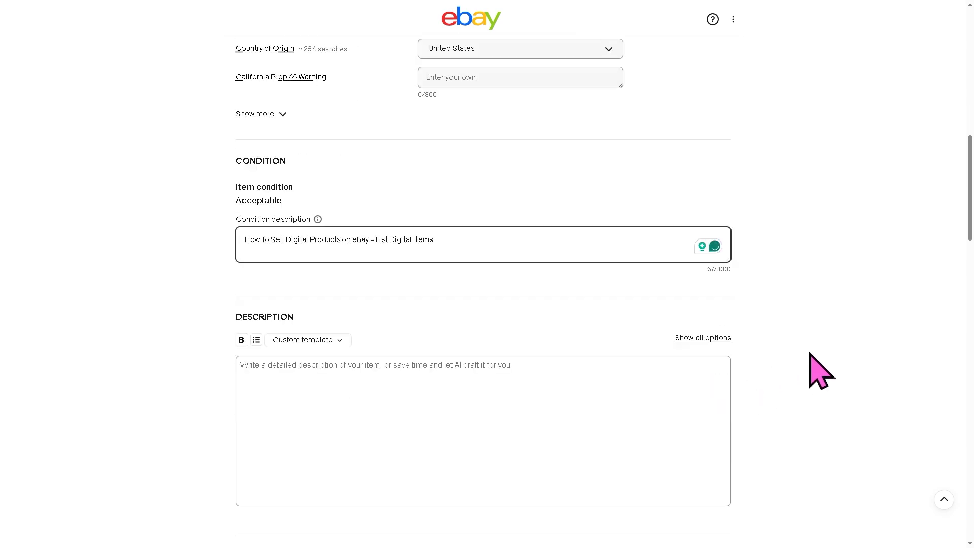
click(578, 392)
text(How To Sell Digital Products on eBay – List Digital Items)
Select Auction as the pricing format of the listing
scroll(660, 401, down, 4)
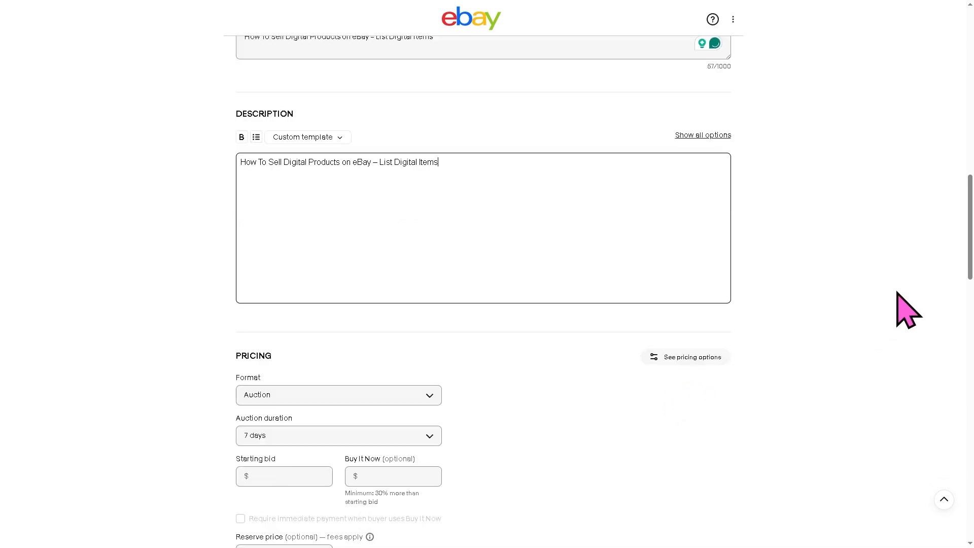
scroll(459, 195, down, 5)
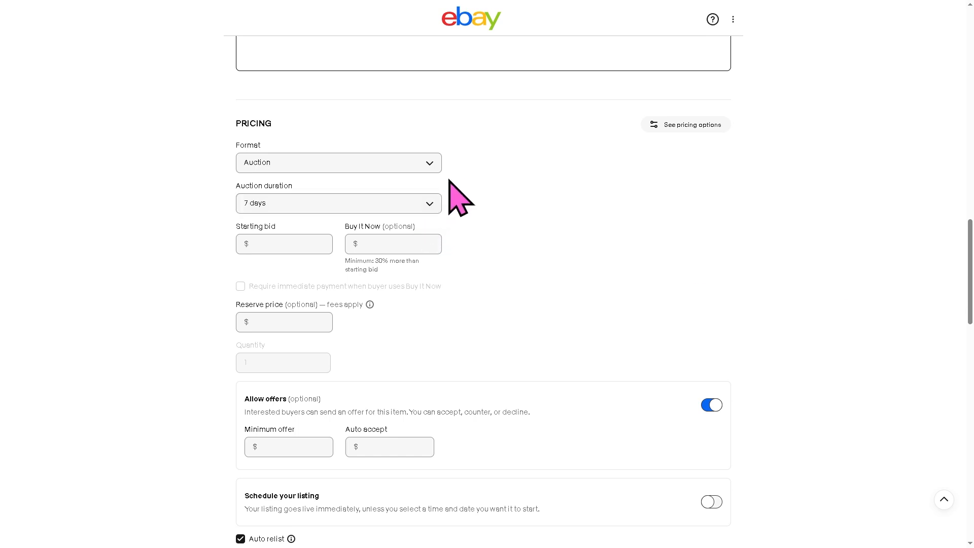
click(428, 169)
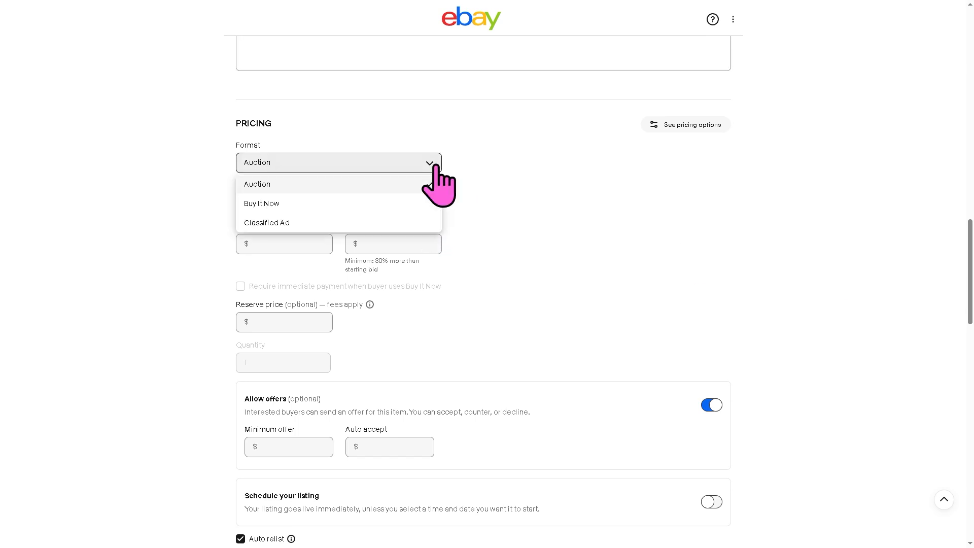
click(294, 223)
Set the starting bid to $69 and the Buy It Now price to $6.9
scroll(400, 310, down, 3)
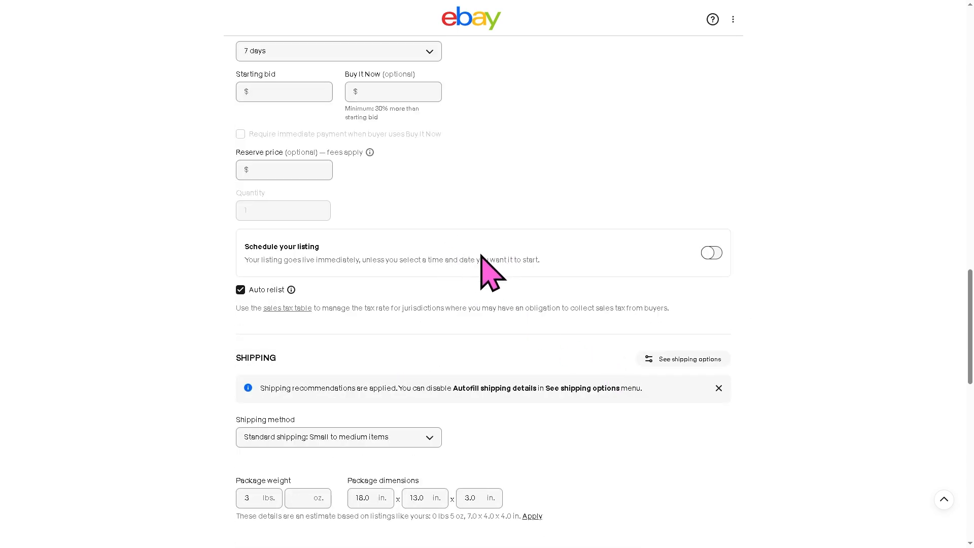
scroll(481, 256, up, 2)
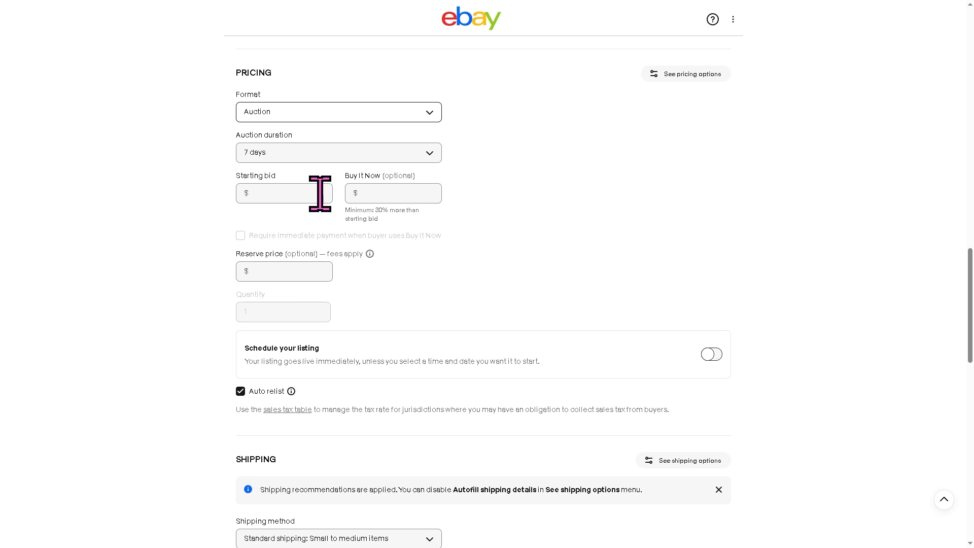
click(320, 193)
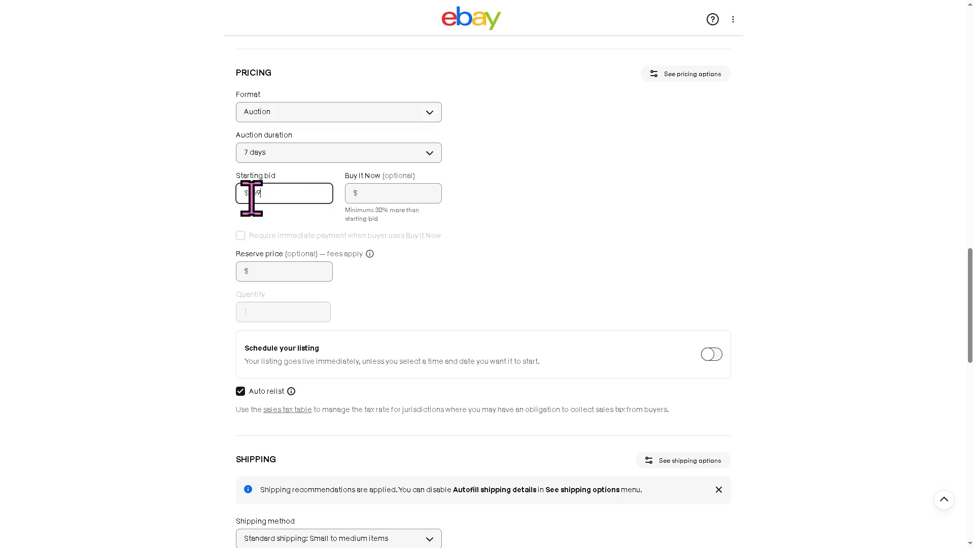
text(69)
click(386, 197)
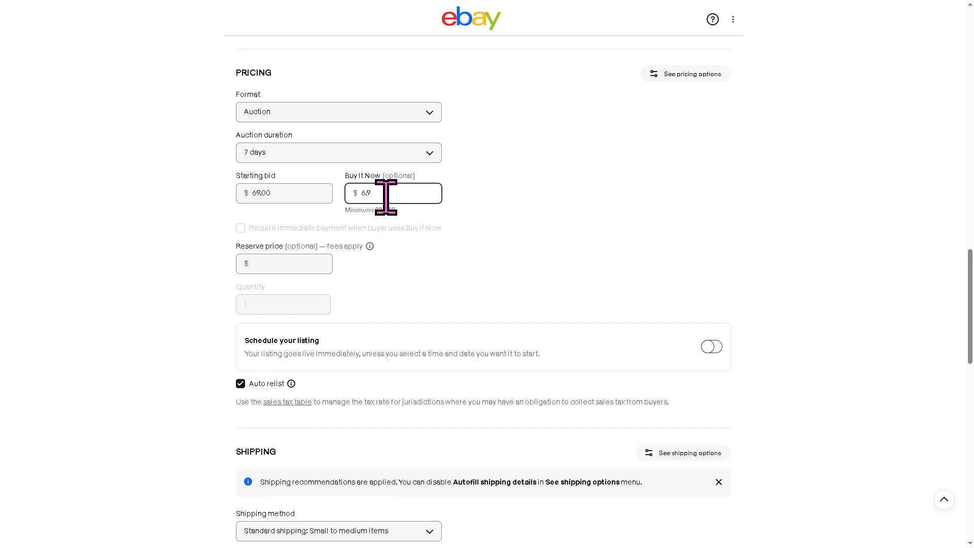
text(6.9)
Set the reserve price to $69 and require immediate payment when a buyer uses Buy It Now
click(295, 264)
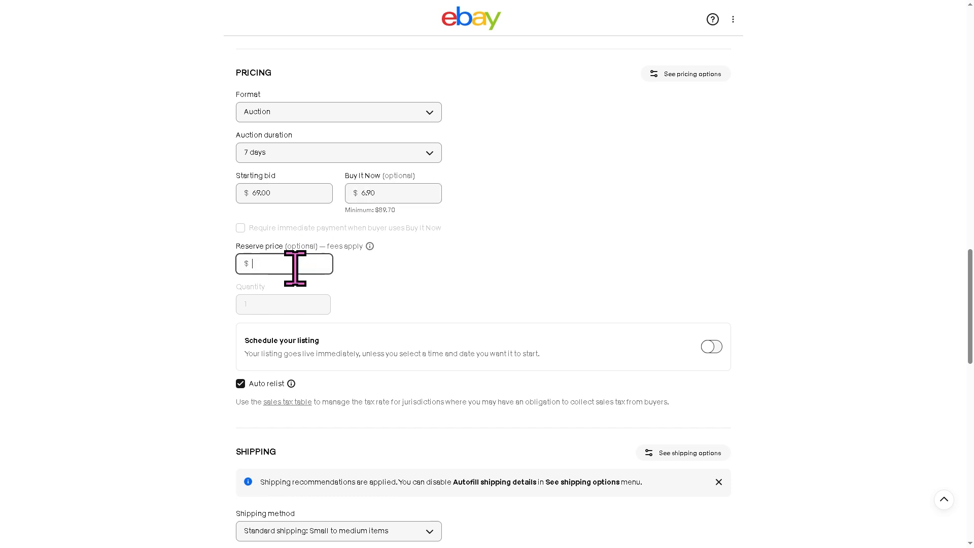
text(69)
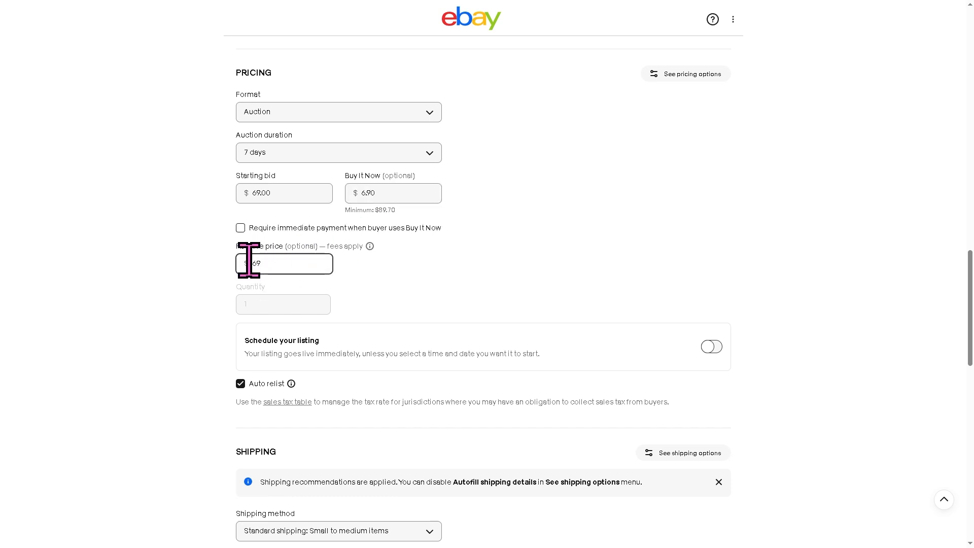
click(241, 228)
click(240, 229)
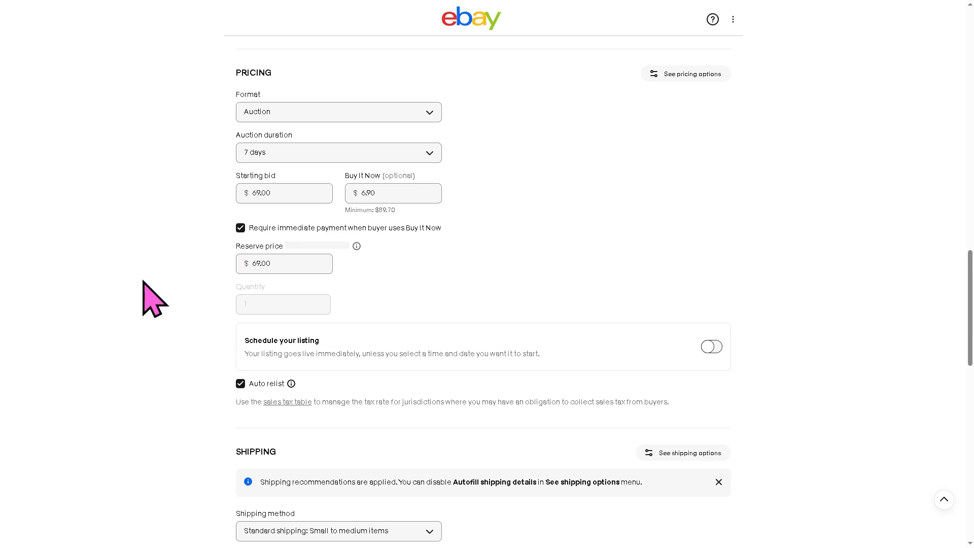
Turn on scheduling for the listing and set its start day to 1/30/2026
scroll(443, 355, down, 1)
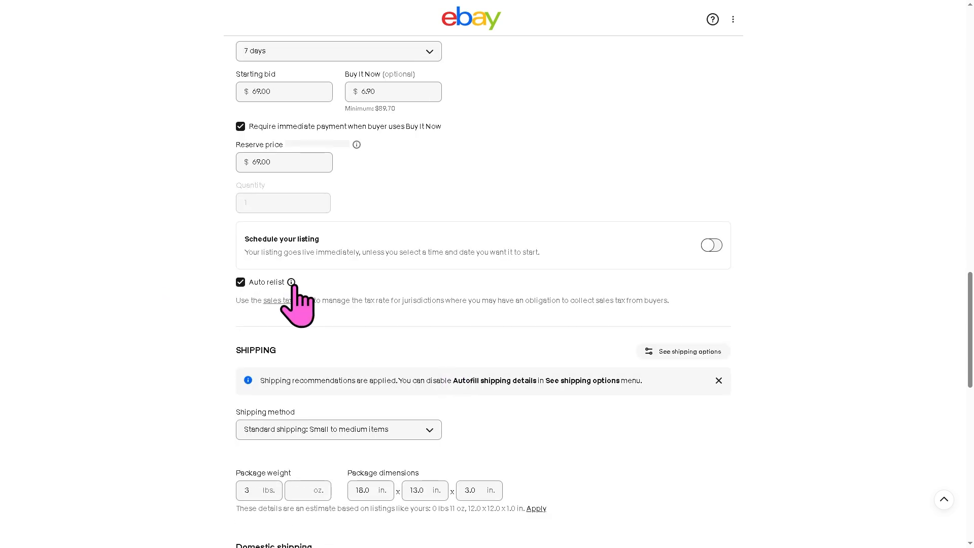
click(718, 247)
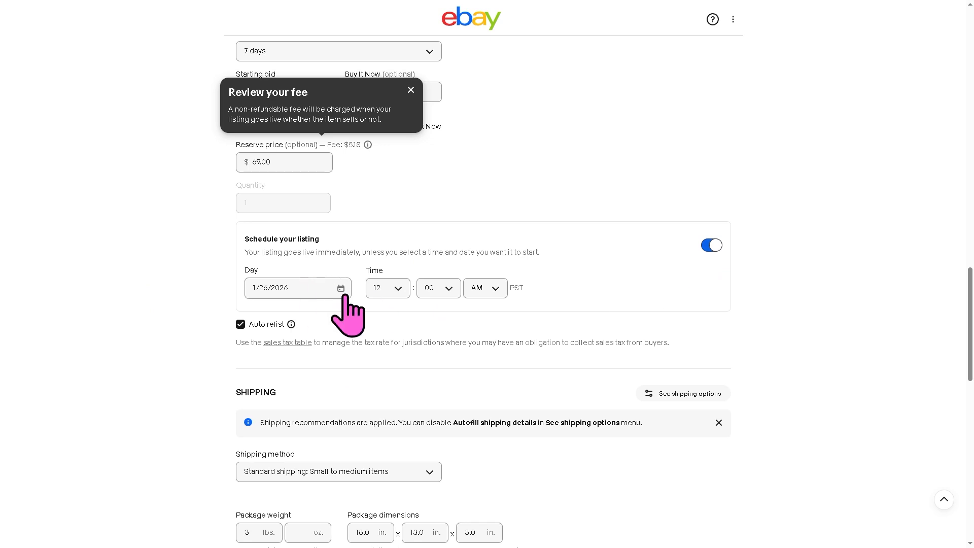
click(294, 288)
click(340, 288)
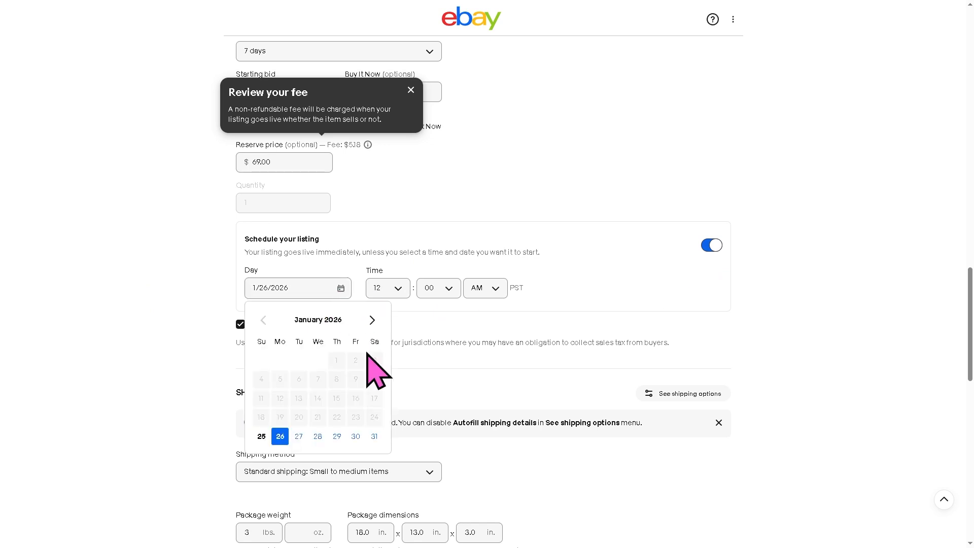
click(356, 436)
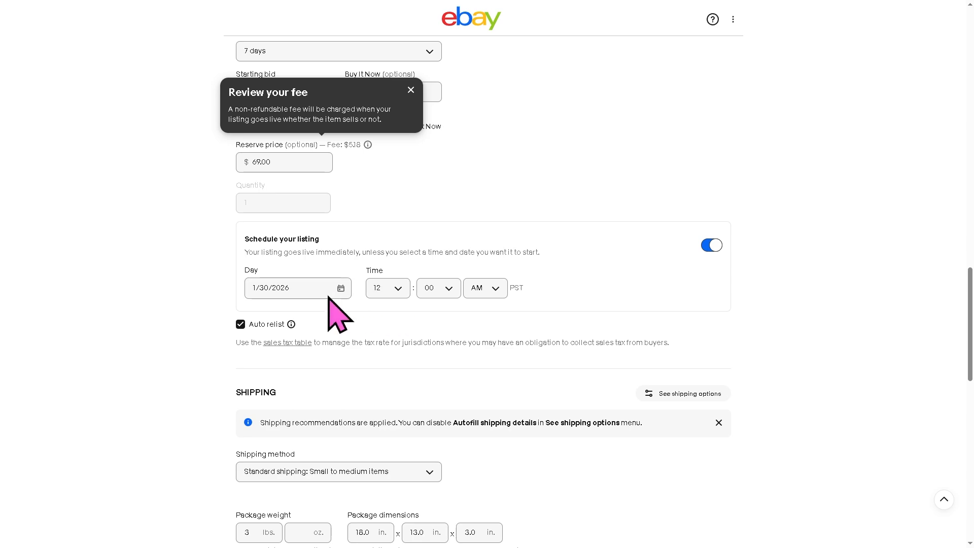
View the available shipping methods, keep Standard shipping: Small to medium items, and dismiss the shipping recommendations notice
scroll(276, 386, down, 2)
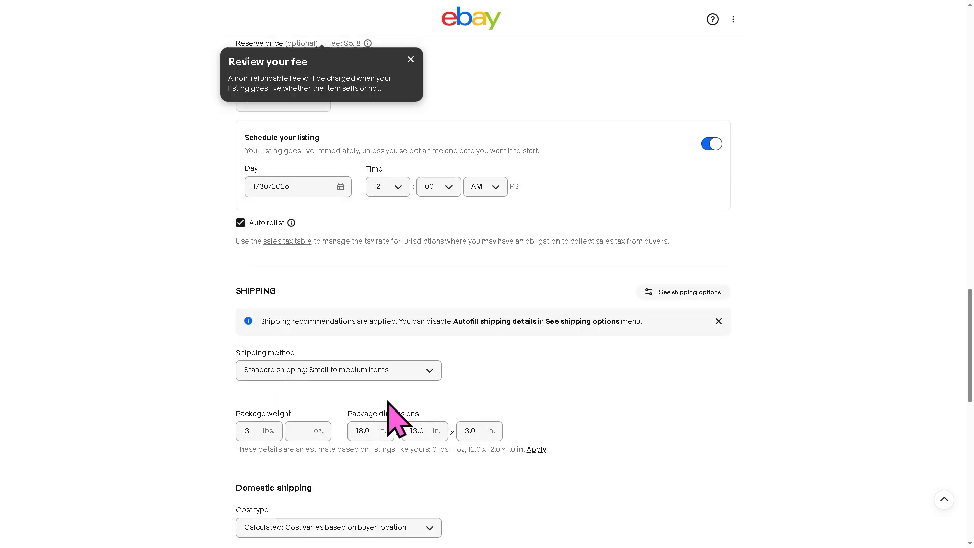
scroll(388, 402, down, 1)
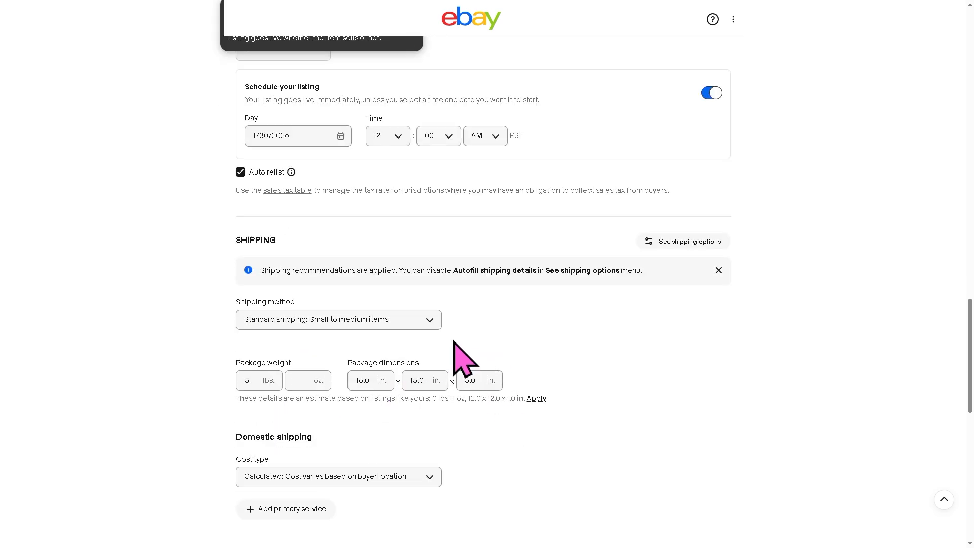
click(434, 323)
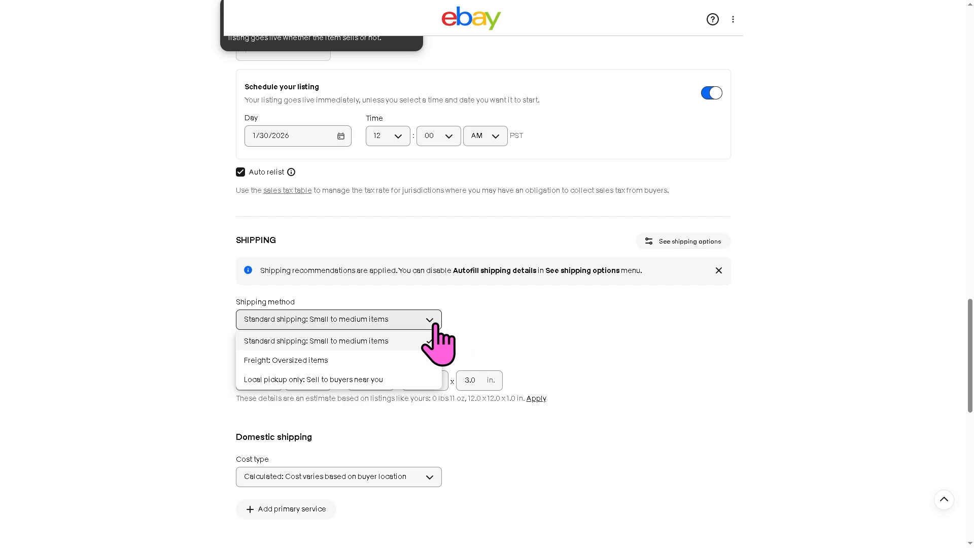
click(718, 270)
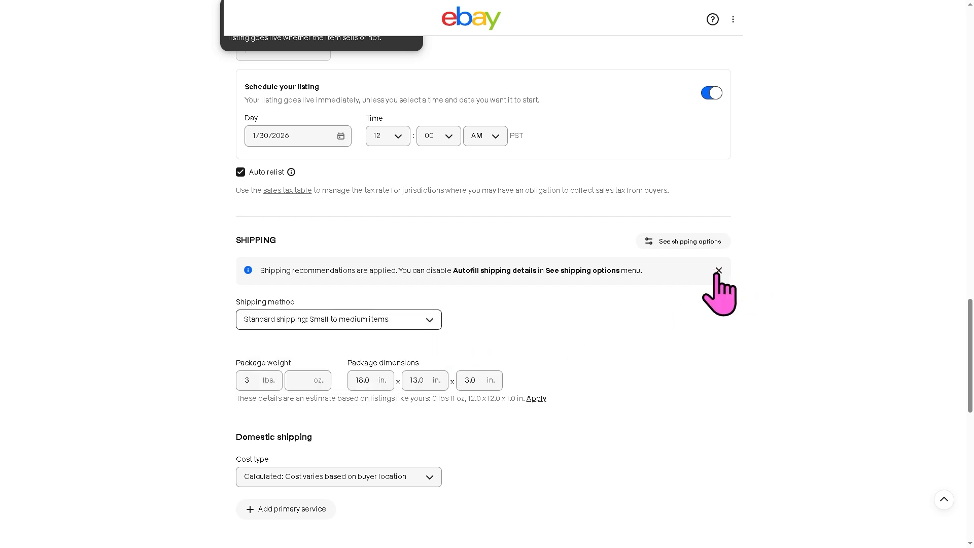
click(718, 271)
Look over the listing in its preview, close the preview and submit the listing to eBay
scroll(720, 414, down, 2)
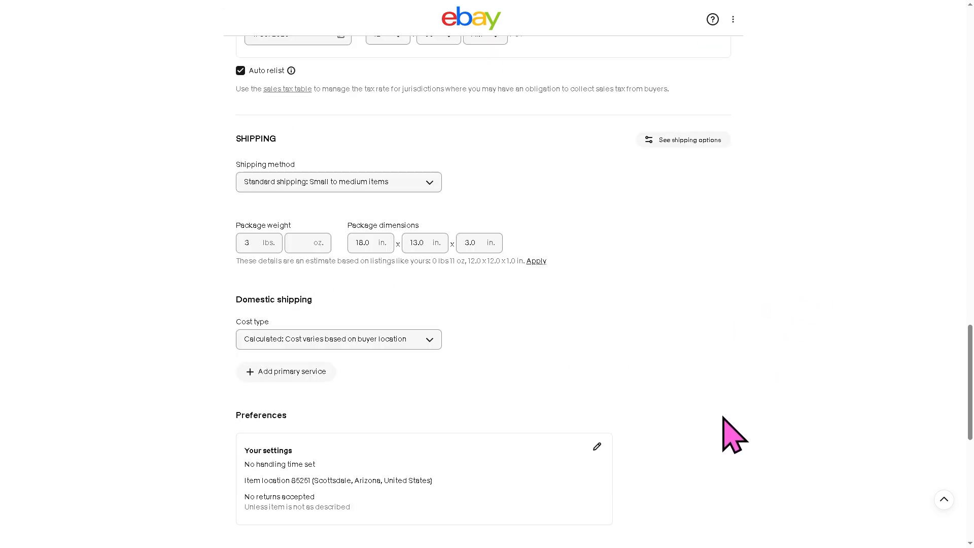
scroll(737, 435, down, 6)
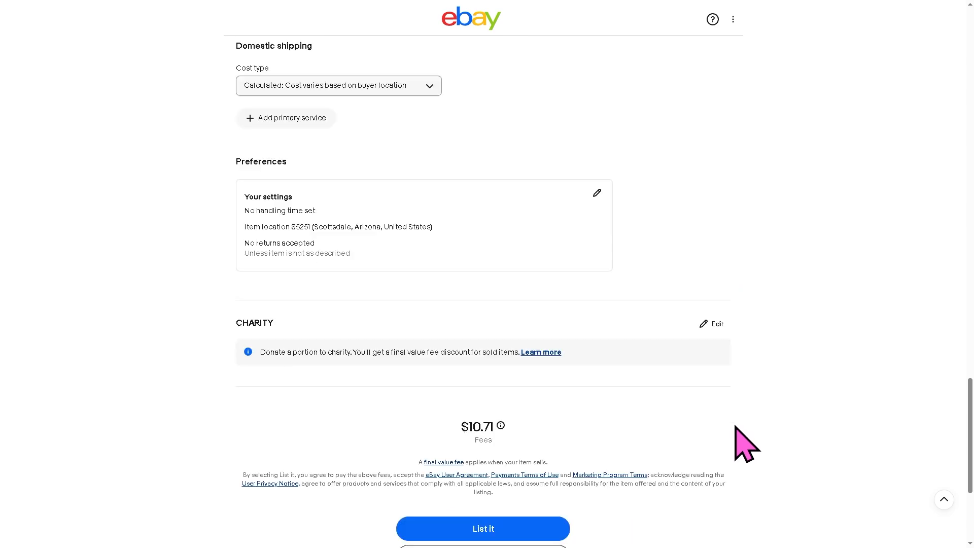
scroll(735, 428, down, 2)
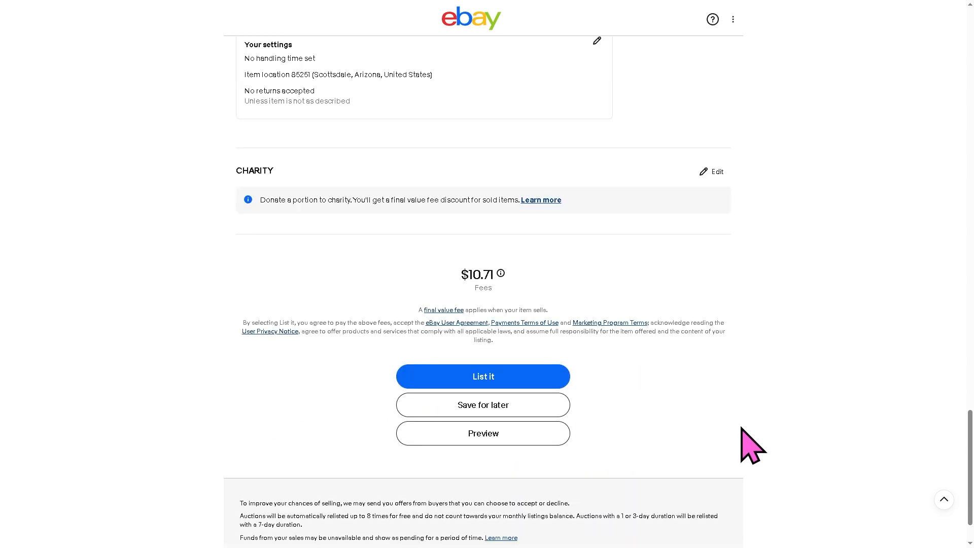
click(545, 438)
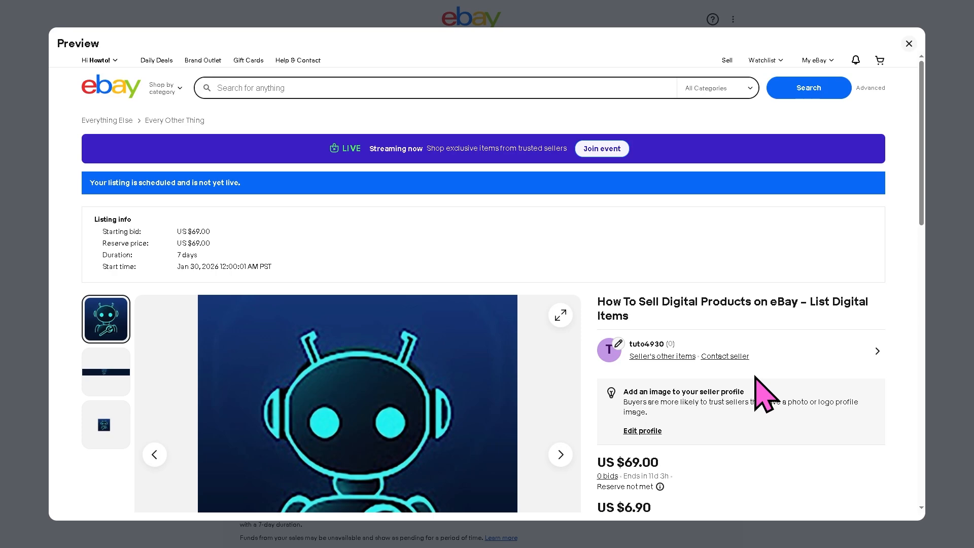
drag(922, 198, 932, 60)
click(908, 43)
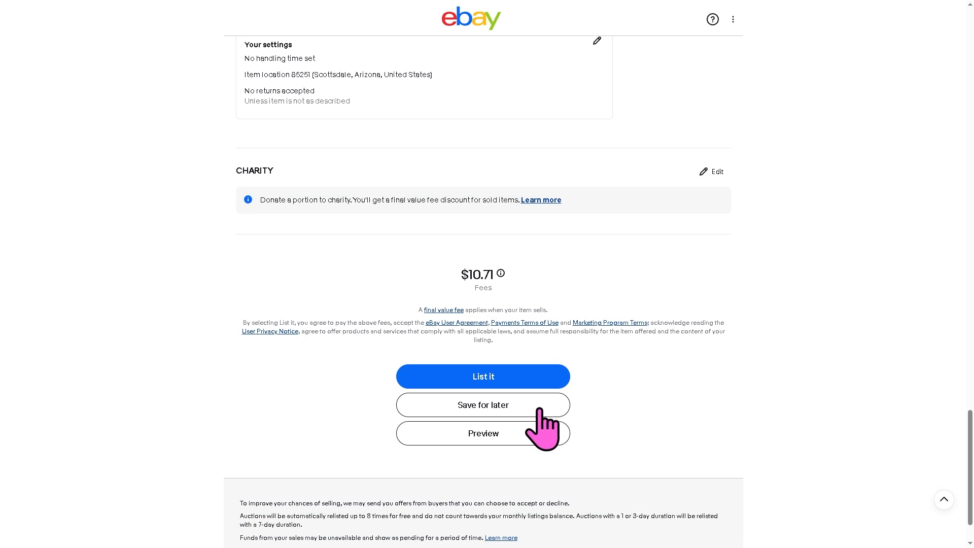
click(542, 378)
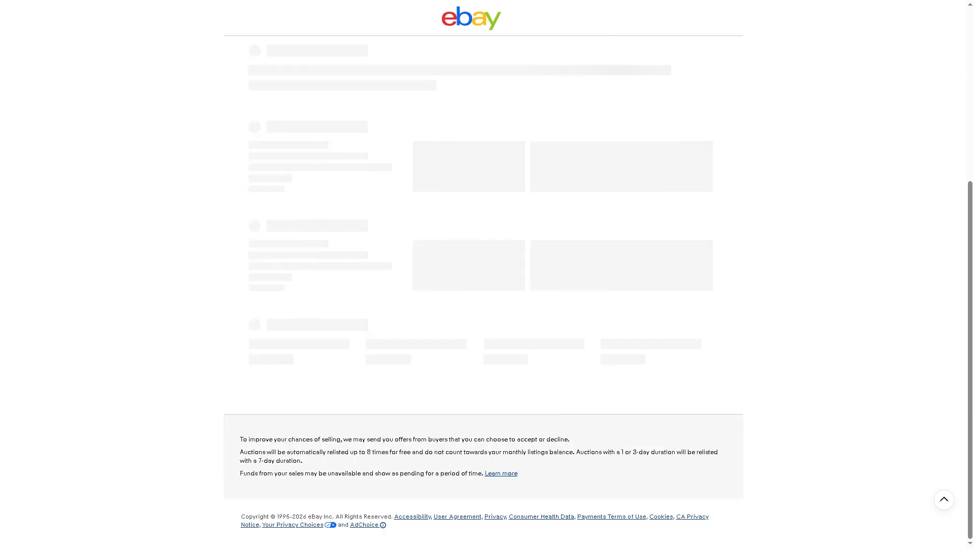